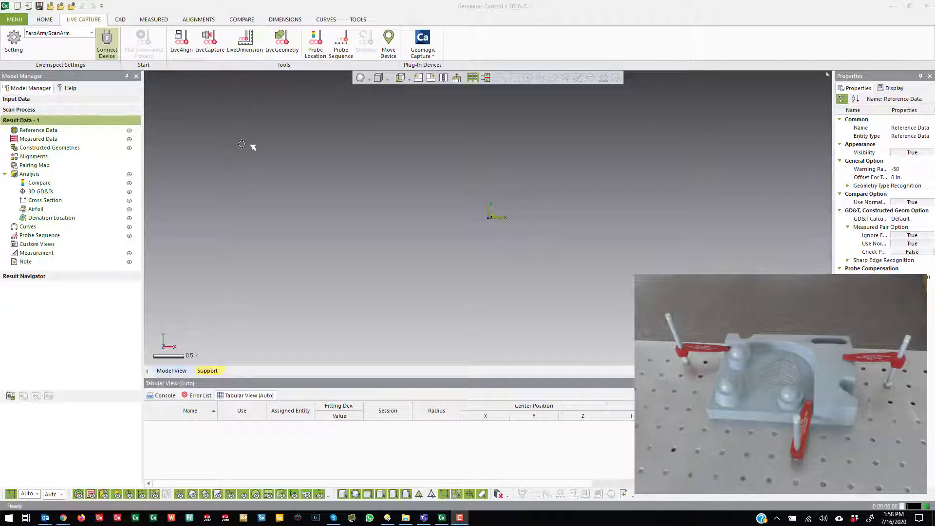
Step: Start a LiveAlign alignment of the probed part using the Interactive Method
left_click(190, 42)
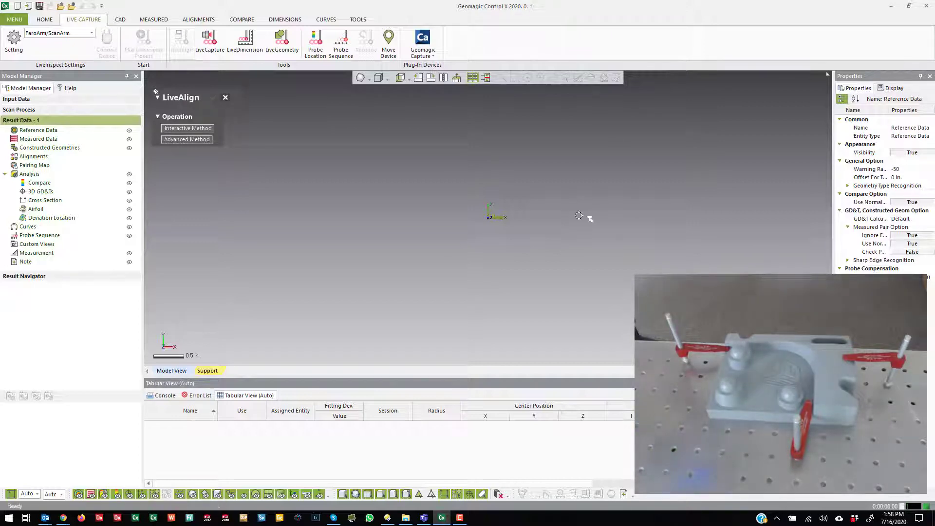
left_click(185, 129)
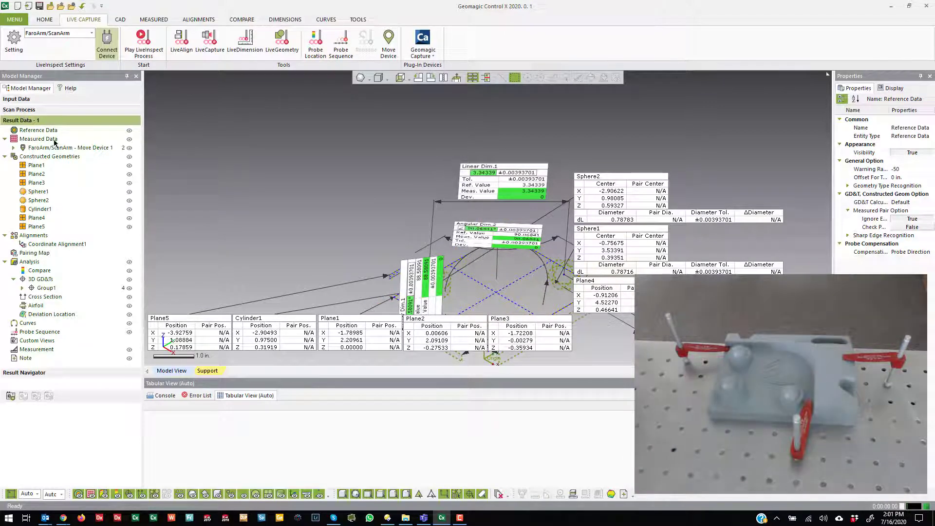
Step: Apply the Default annotation preset to all constructed geometries from Plane1 through Plane5
left_click(42, 166)
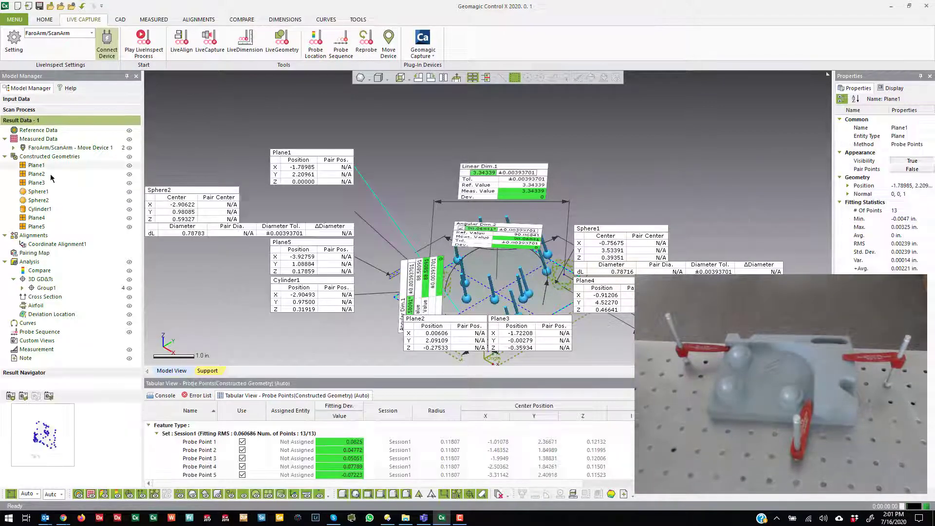
left_click(33, 227)
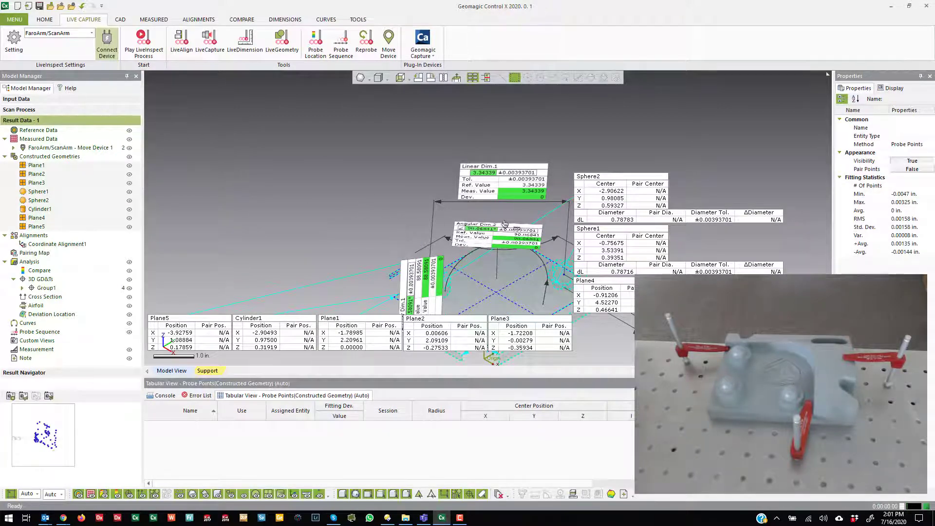
right_click(628, 199)
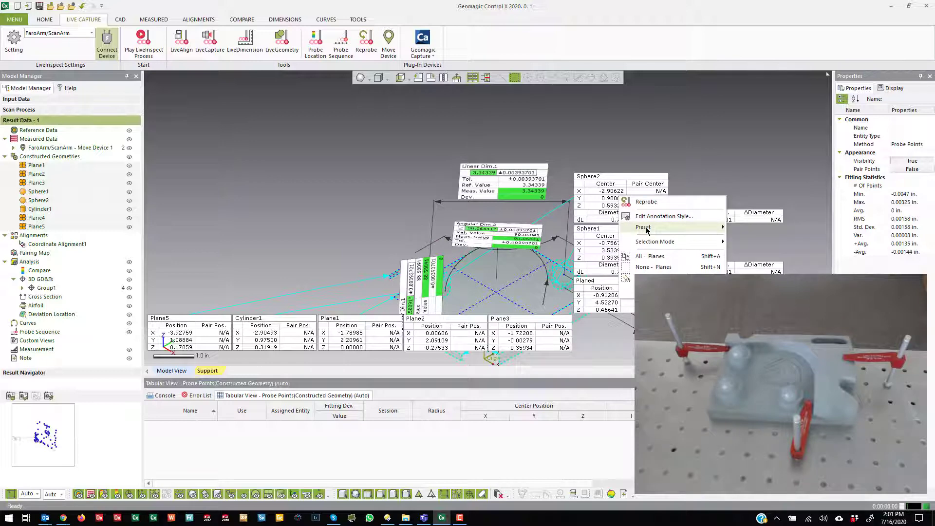
mouse_move(648, 230)
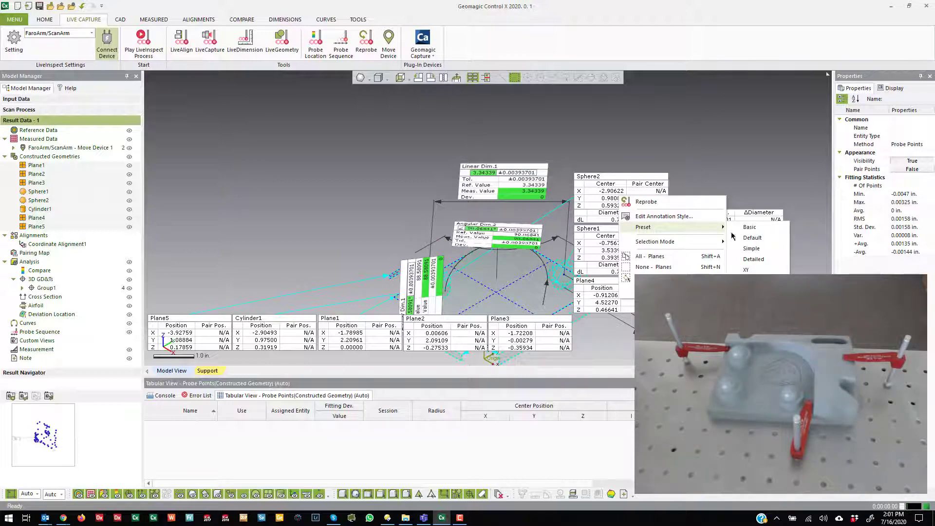
left_click(750, 238)
Step: Move the Angular Dim.1 callout outward, clear of the probed geometry
scroll(510, 256, "up", 3)
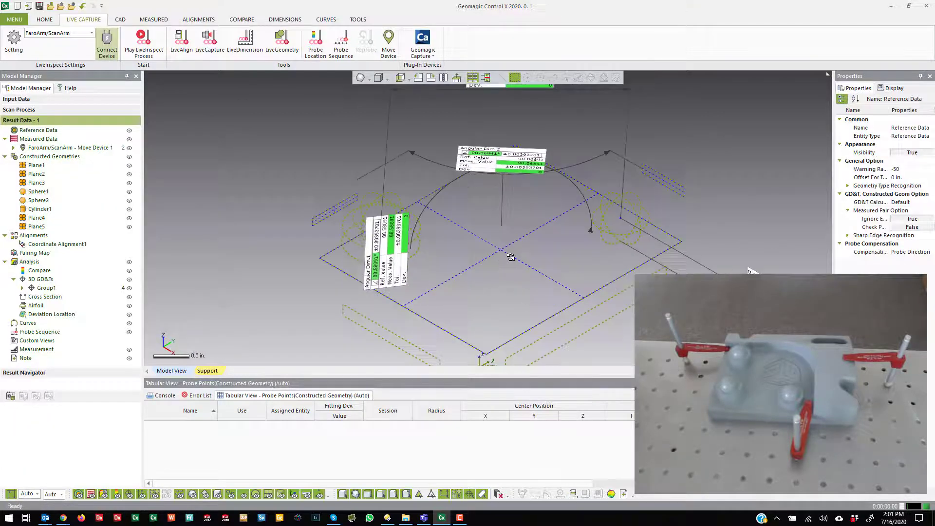
right_click_drag(511, 257, 548, 227)
scroll(547, 227, "down", 3)
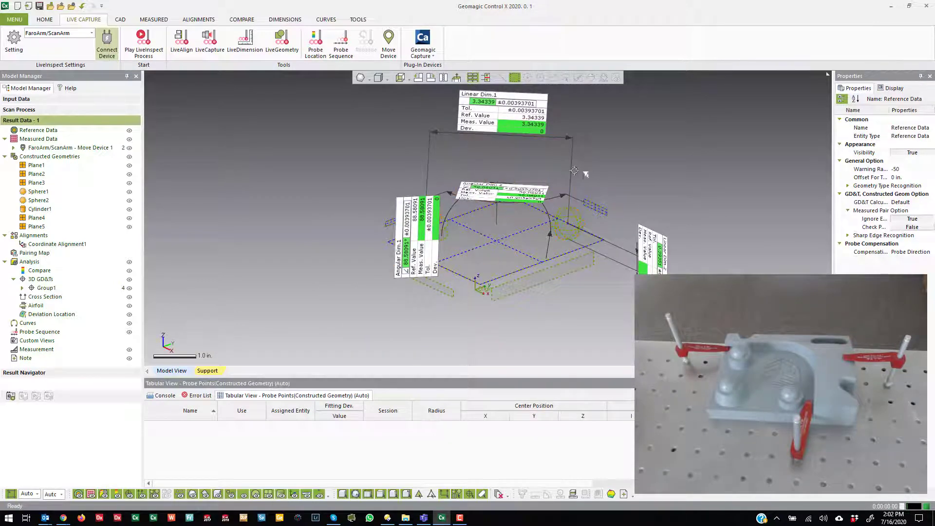
right_click_drag(473, 163, 462, 217)
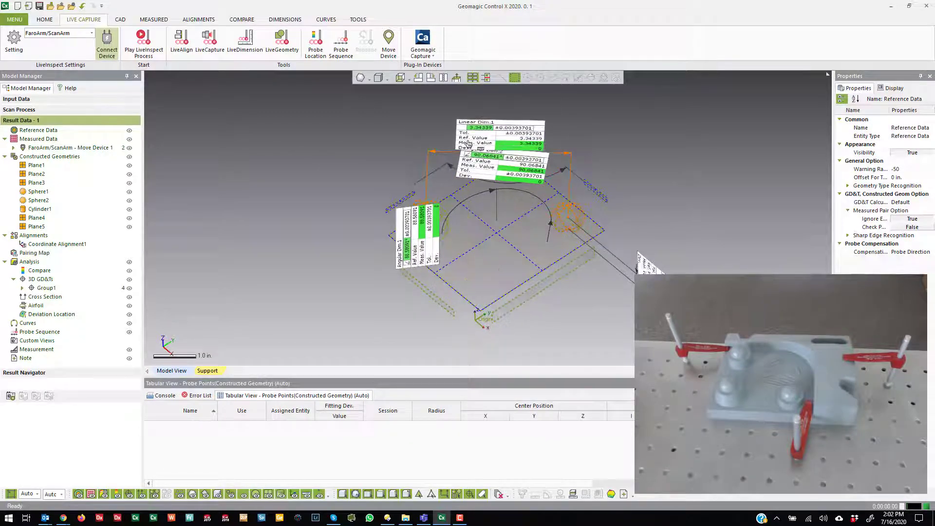
left_click_drag(416, 243, 312, 239)
right_click_drag(487, 205, 501, 152)
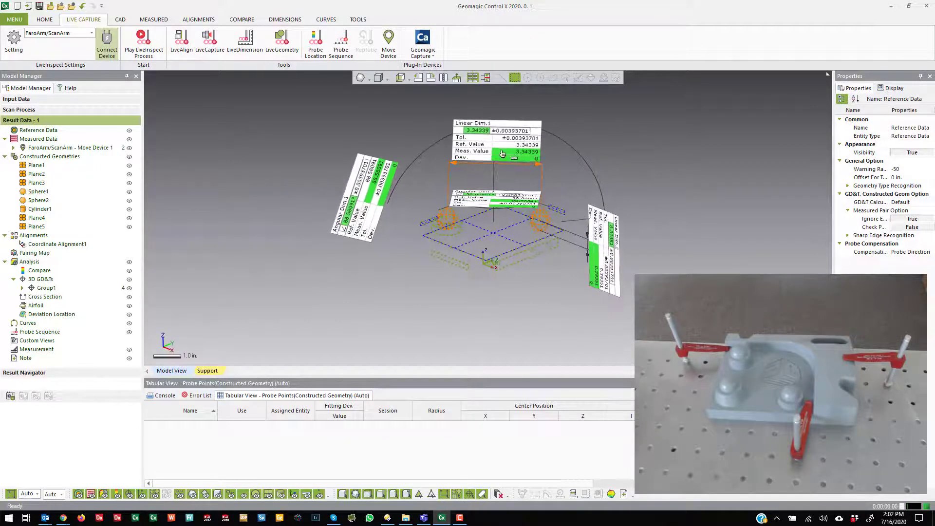
Step: Align the linear dimension between Sphere1 and Sphere2 to the X-axis and move its callout beside the geometry
left_click(500, 149)
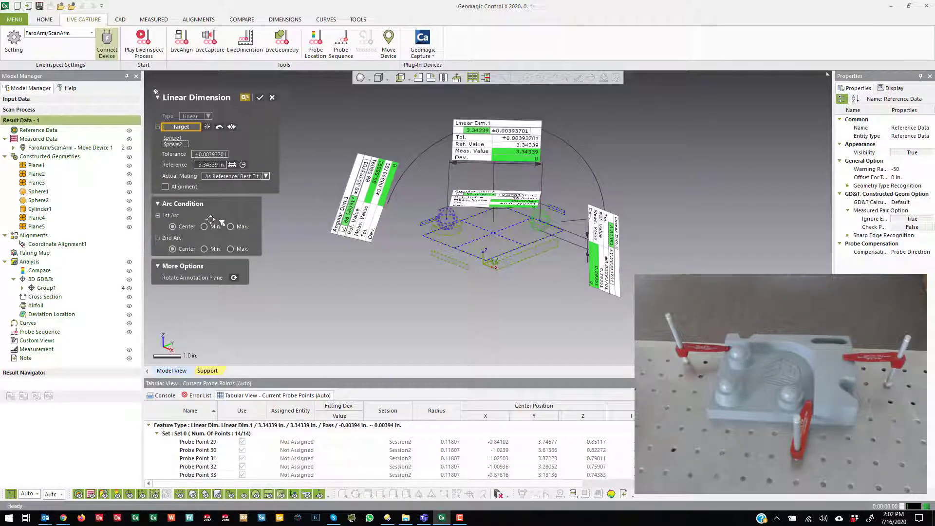
left_click(166, 187)
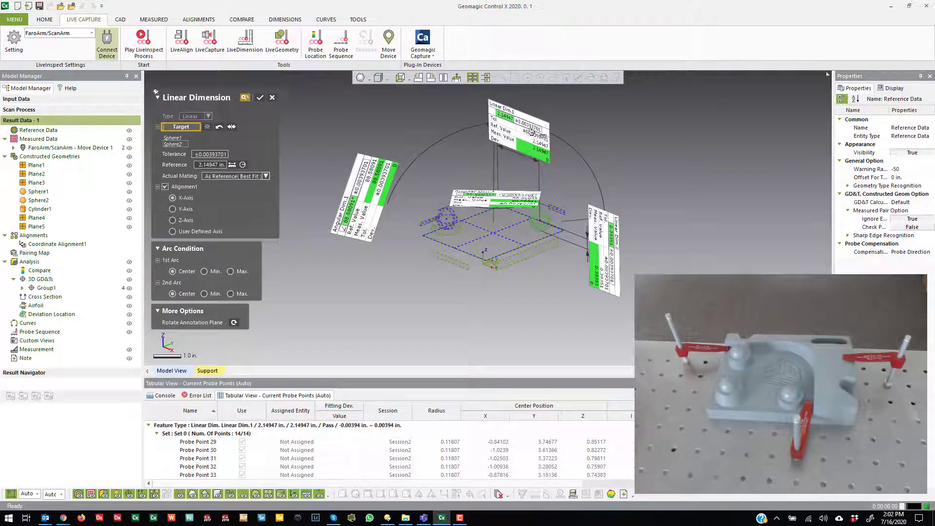
right_click_drag(527, 165, 520, 210)
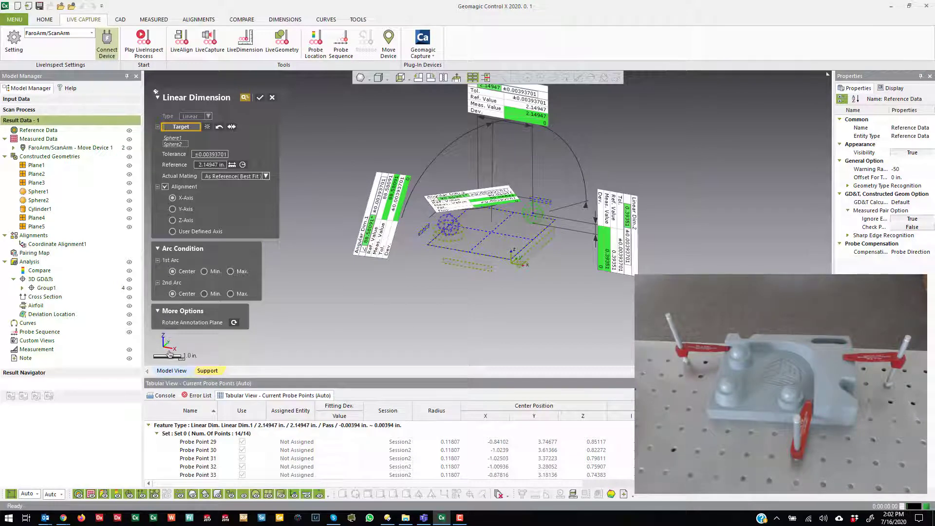
left_click_drag(538, 96, 668, 130)
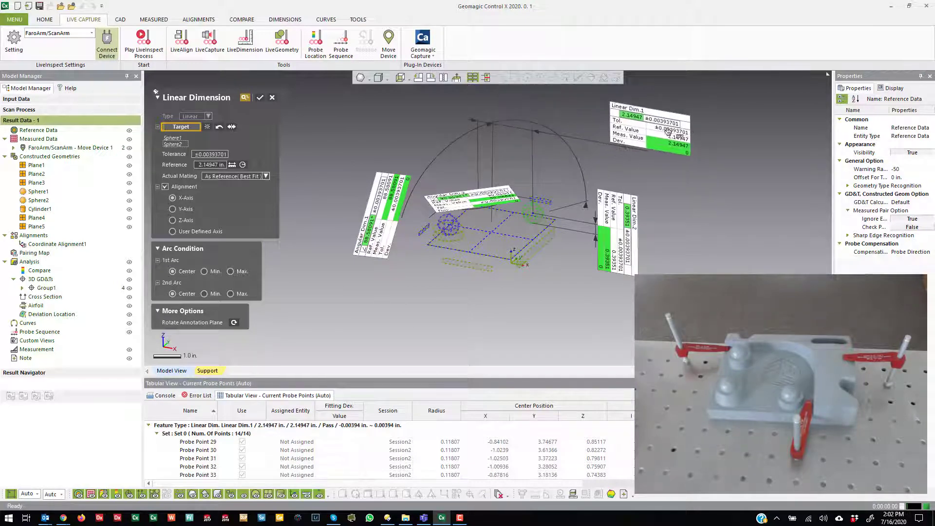
right_click_drag(513, 258, 336, 133)
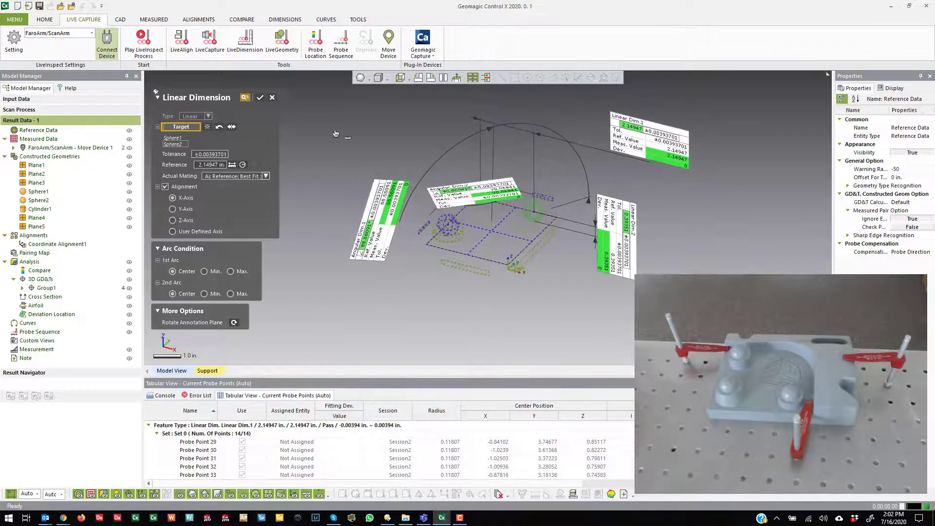
left_click(258, 99)
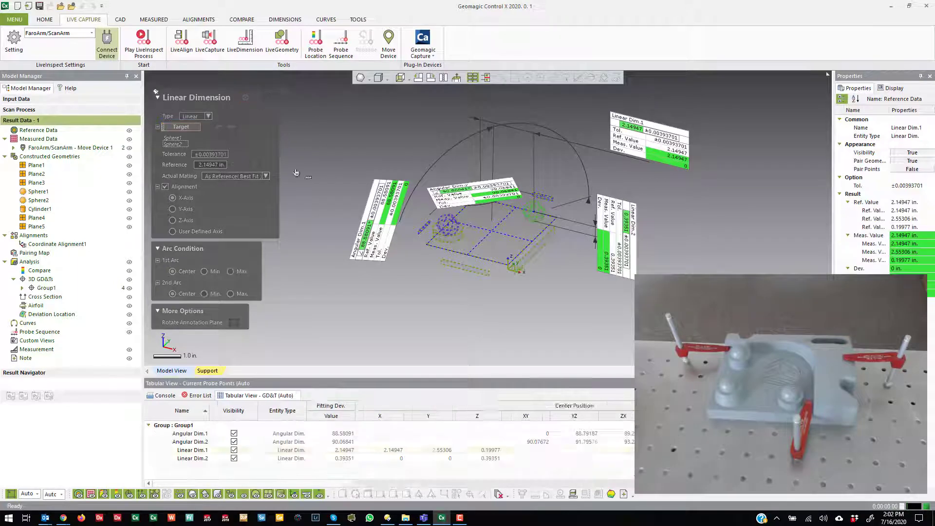
Step: Set both arc conditions of the Sphere1–Sphere2 linear dimension to Max
double_click(616, 134)
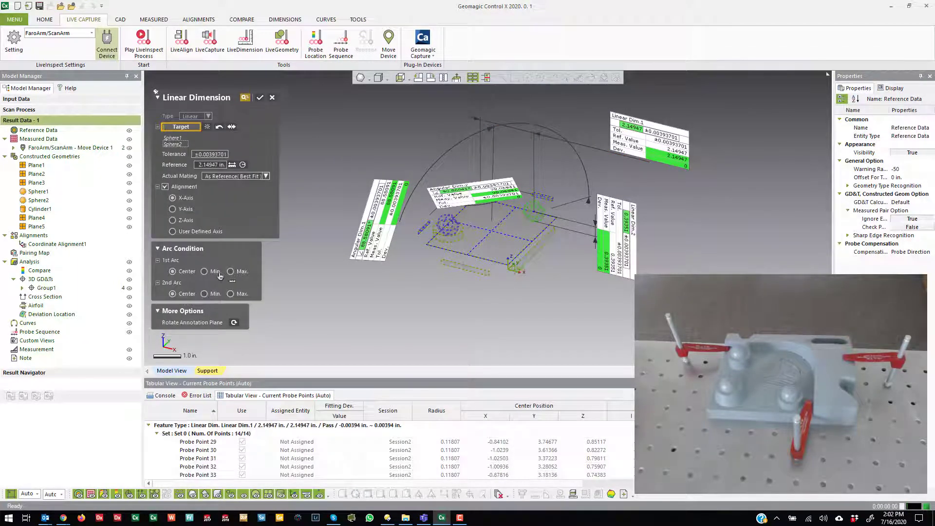
left_click(231, 294)
left_click(230, 271)
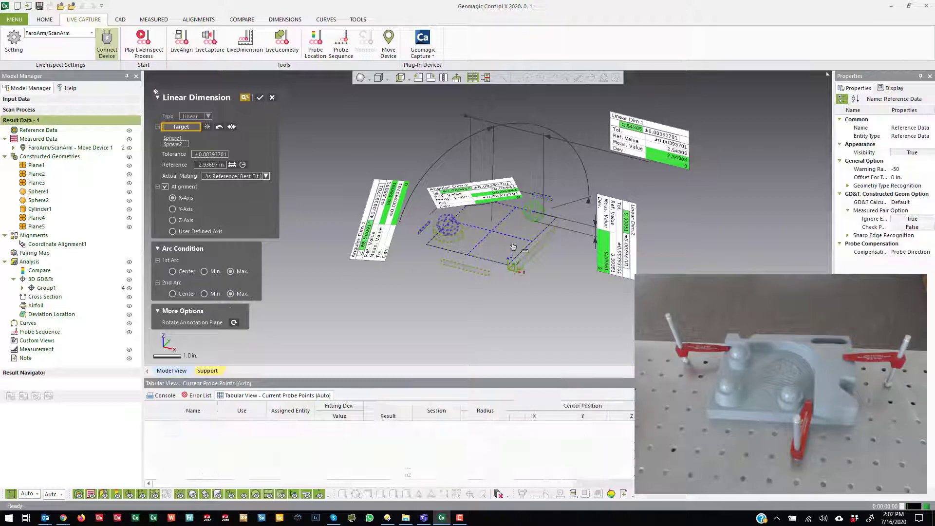
right_click_drag(609, 229, 617, 193)
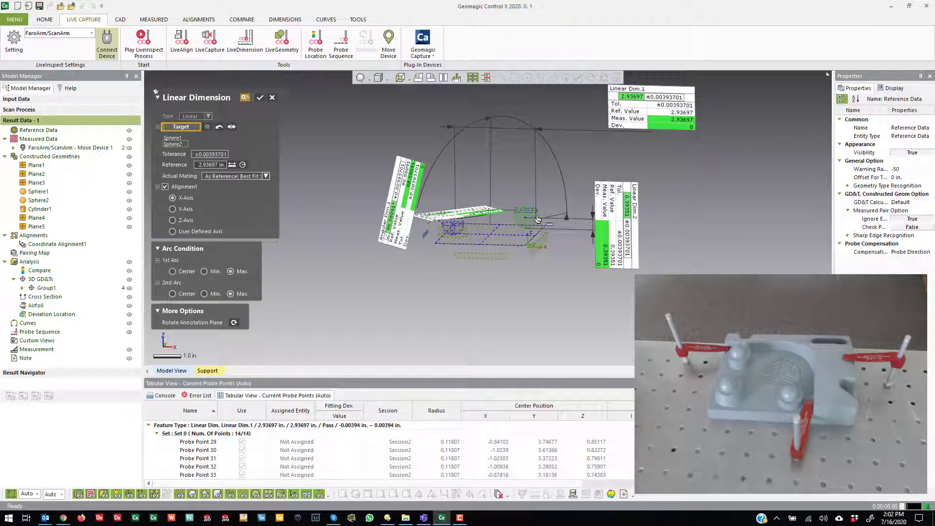
right_click_drag(521, 206, 540, 292)
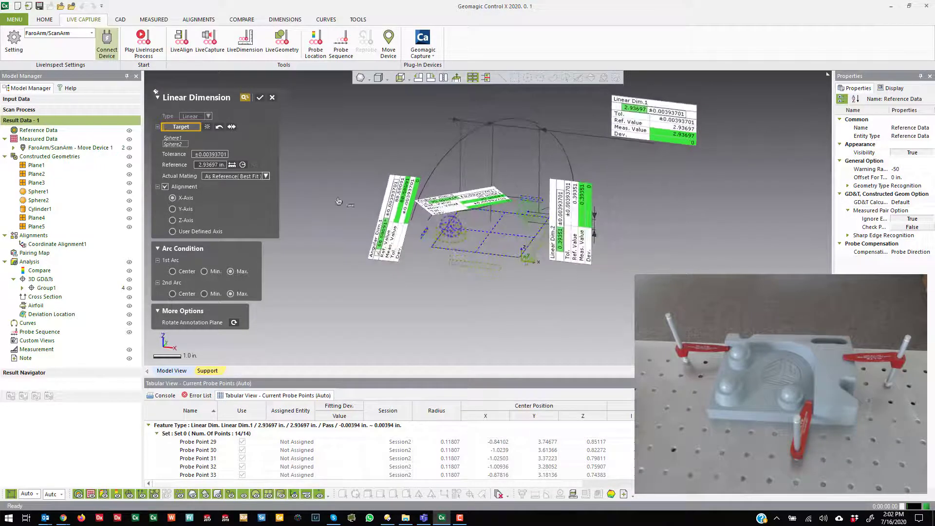
left_click(258, 99)
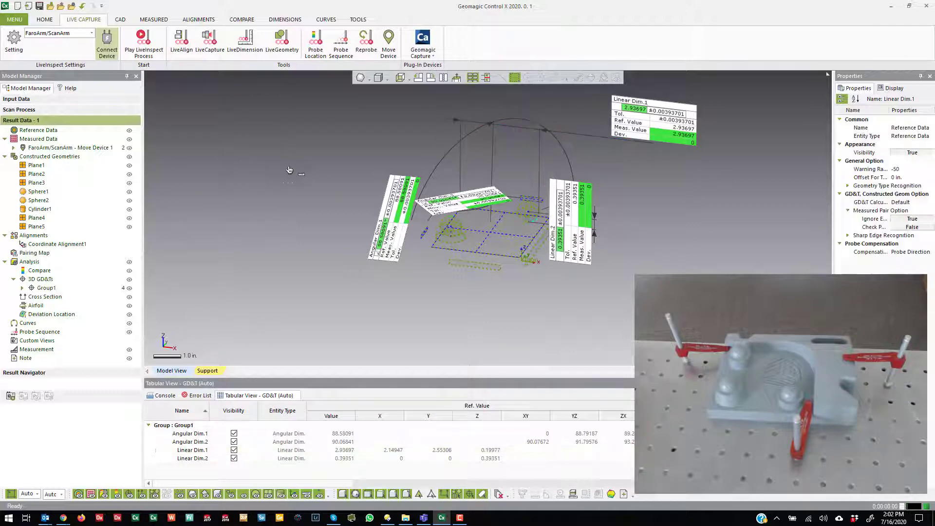
Step: Add a radial dimension to Cylinder1
left_click(45, 20)
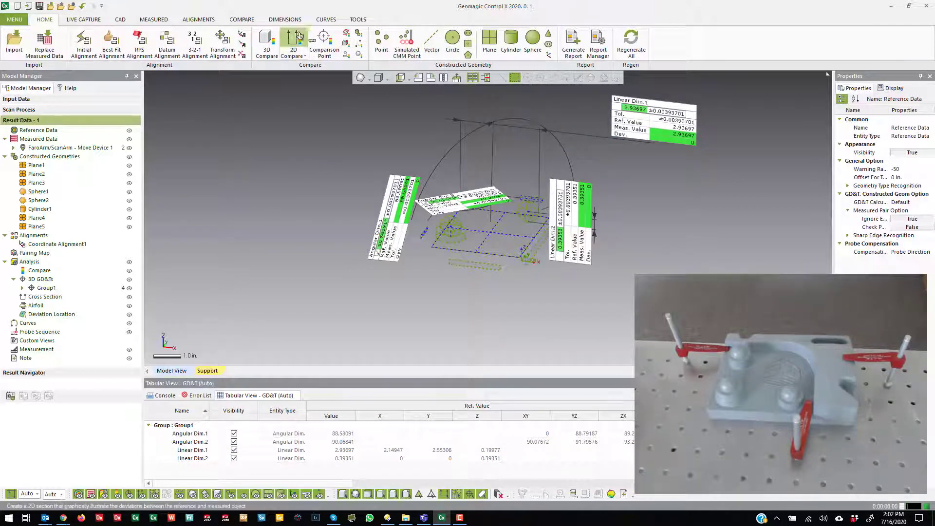
left_click(285, 20)
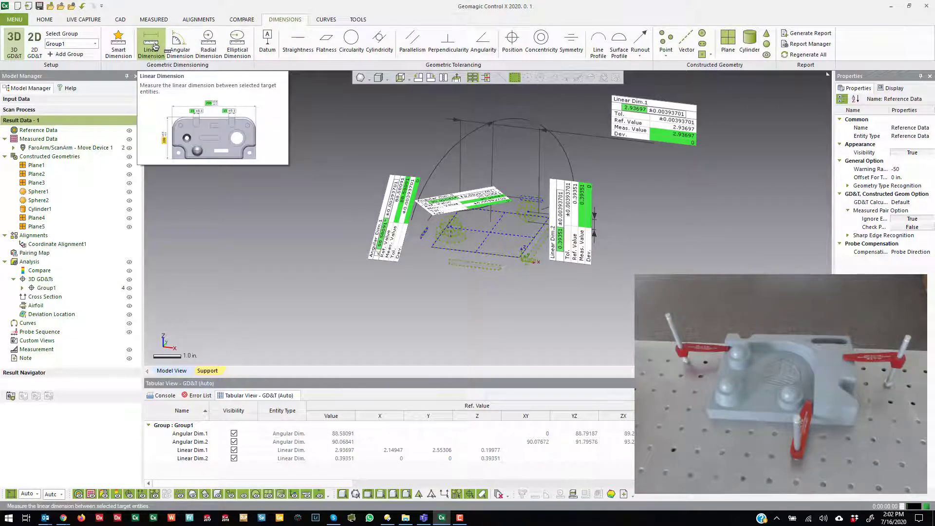
left_click(196, 47)
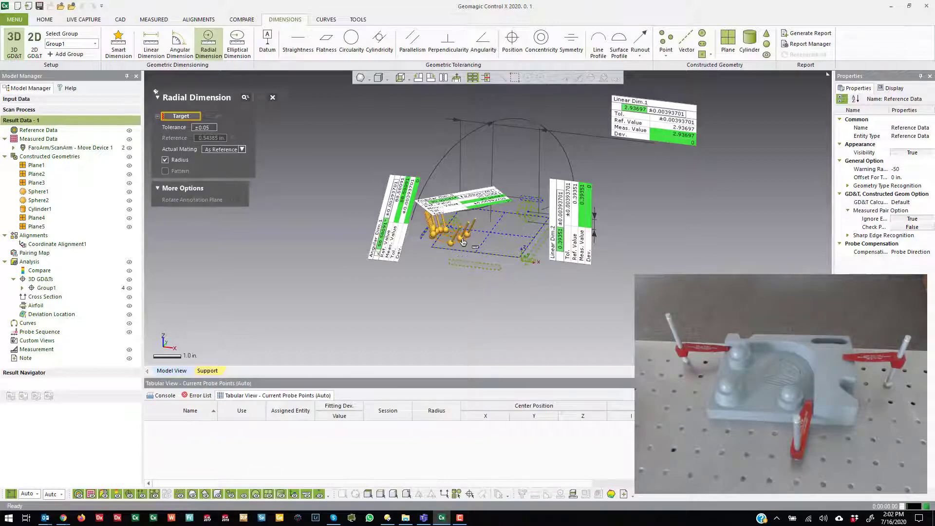
left_click(463, 242)
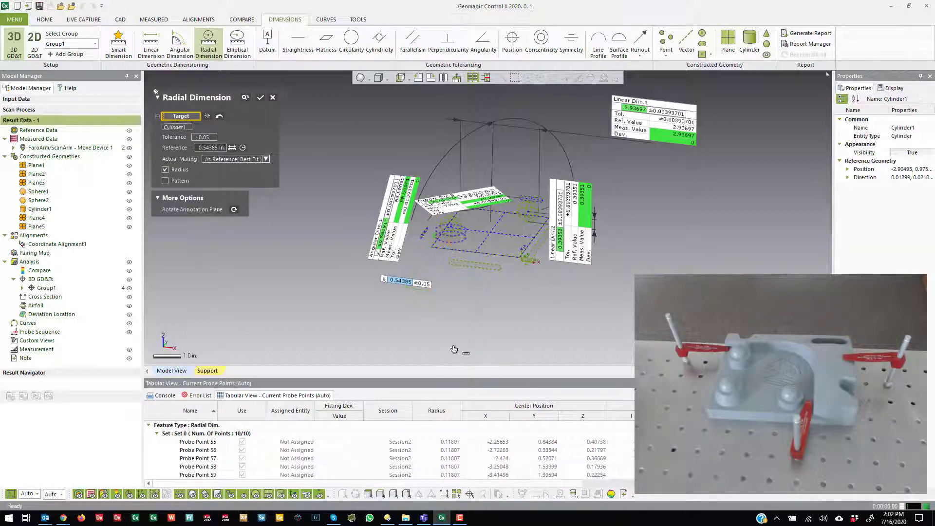
left_click(261, 99)
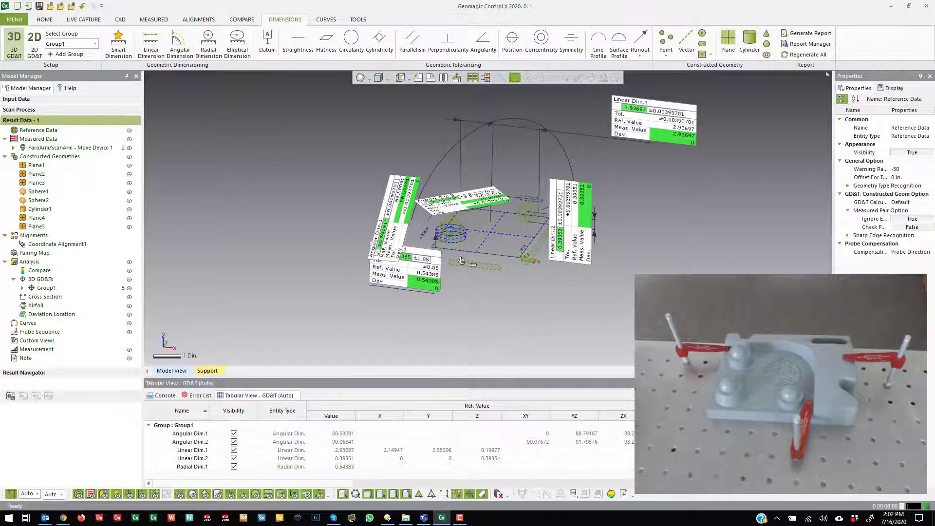
left_click(151, 44)
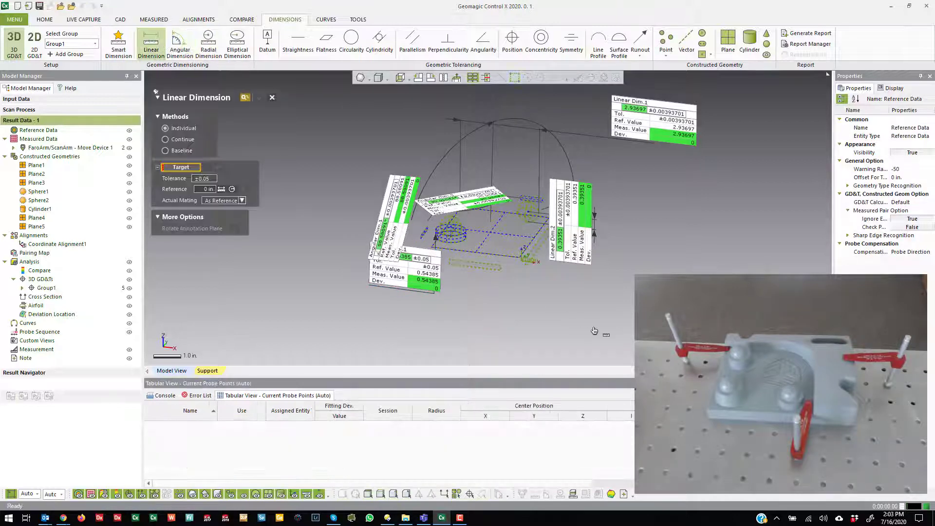
scroll(501, 267, "up", 3)
left_click(490, 287)
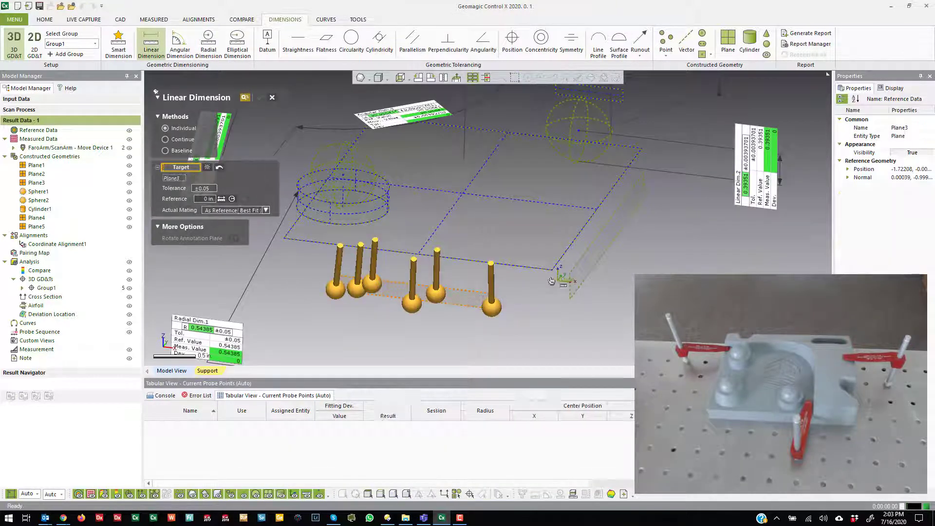
left_click(584, 263)
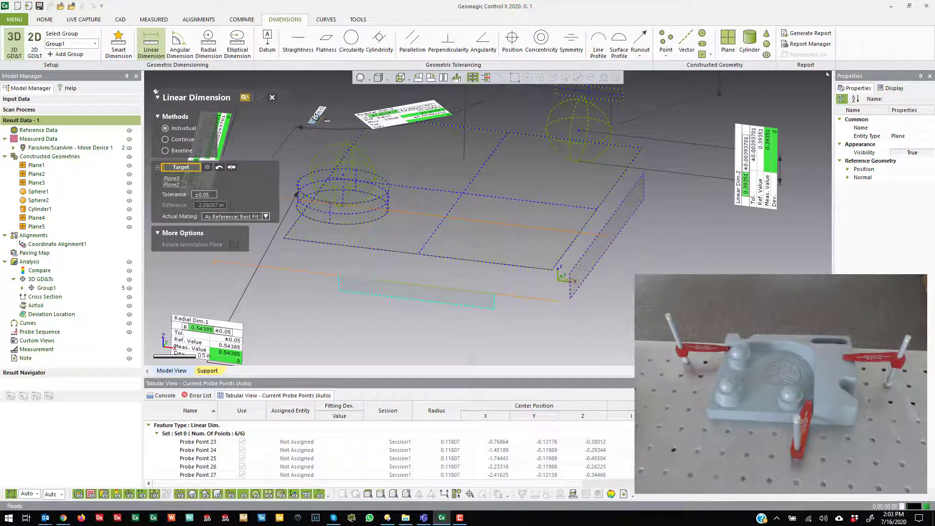
left_click(271, 99)
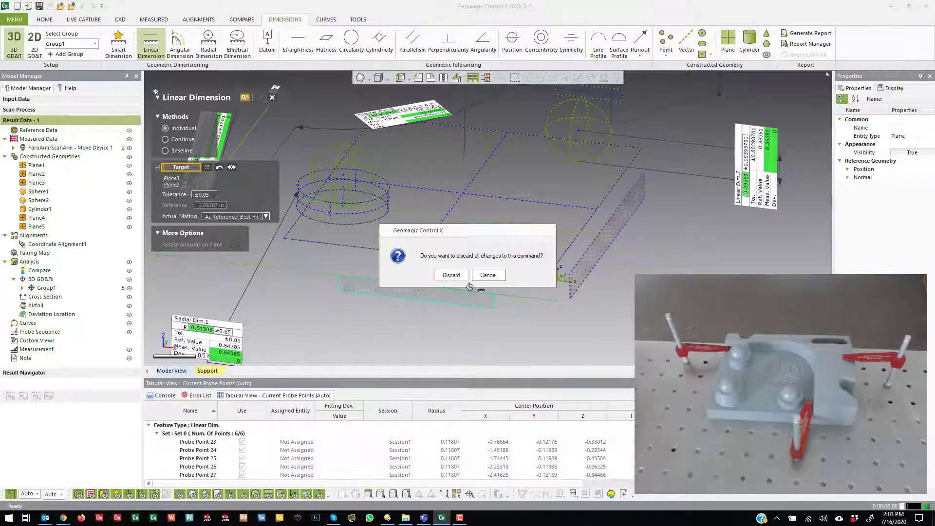
left_click(451, 275)
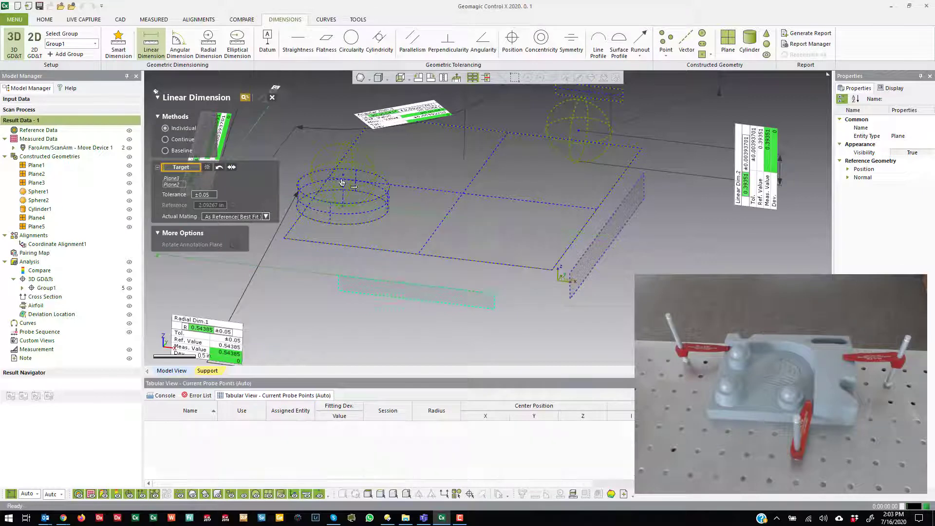
Step: Add an angular dimension between Plane2 and Plane3 and place its callout outside their shared corner
left_click(578, 255)
left_click(492, 294)
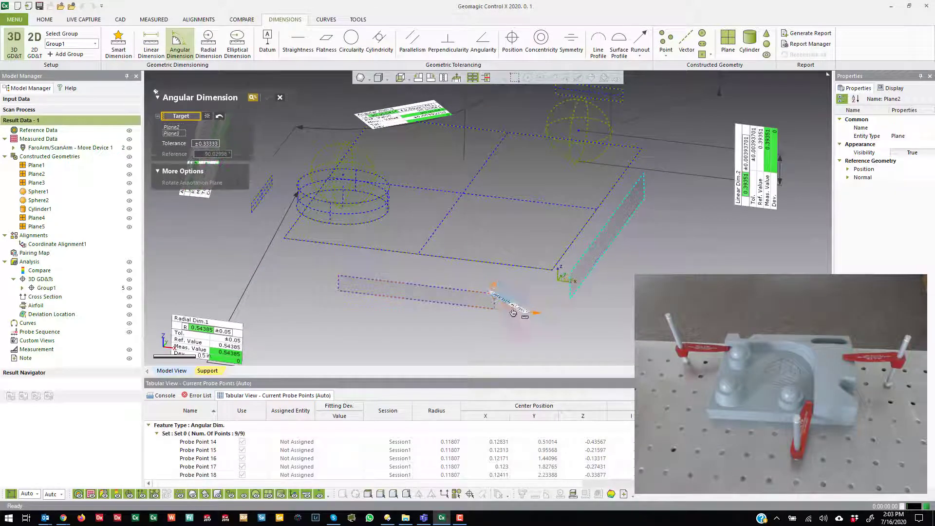
left_click(604, 345)
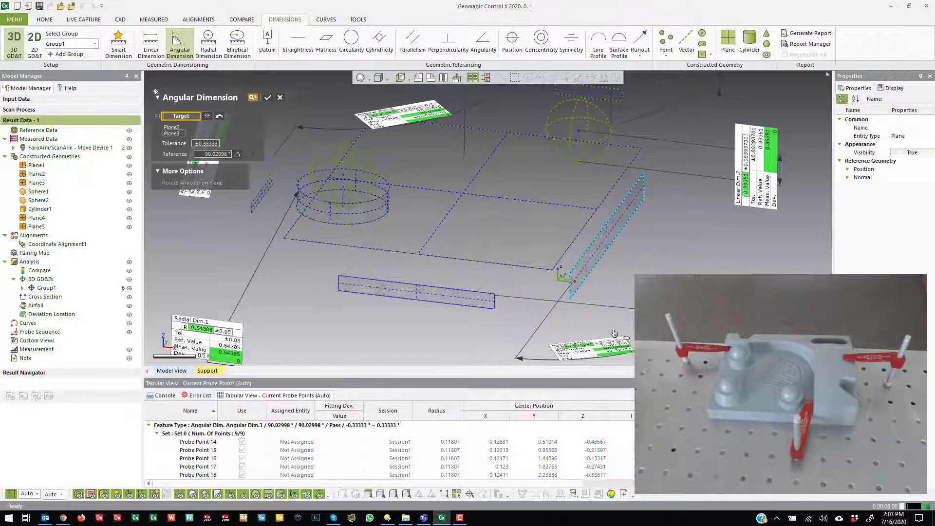
scroll(614, 333, "down", 5)
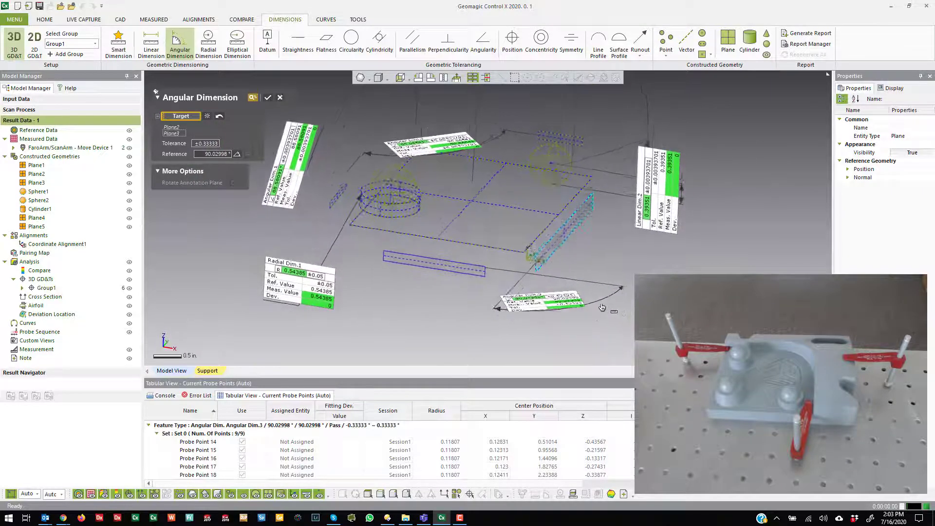
scroll(602, 307, "down", 4)
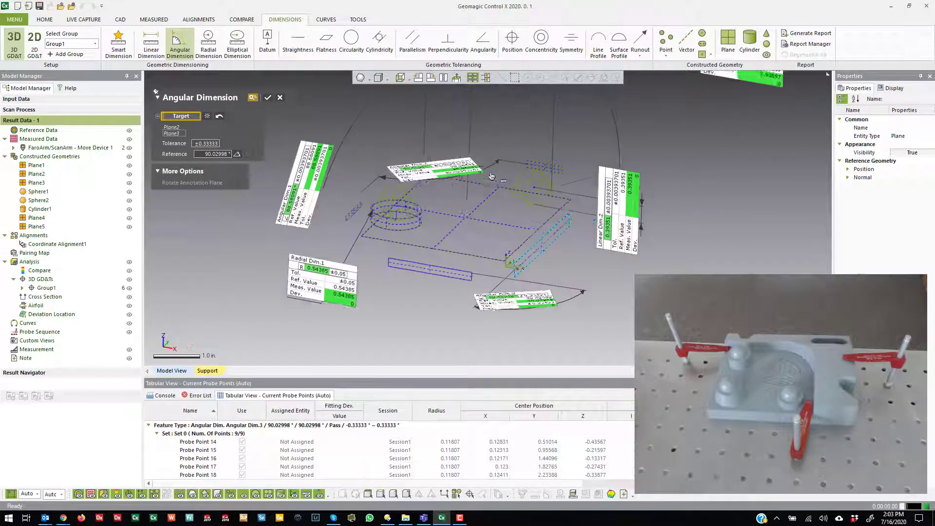
left_click(269, 97)
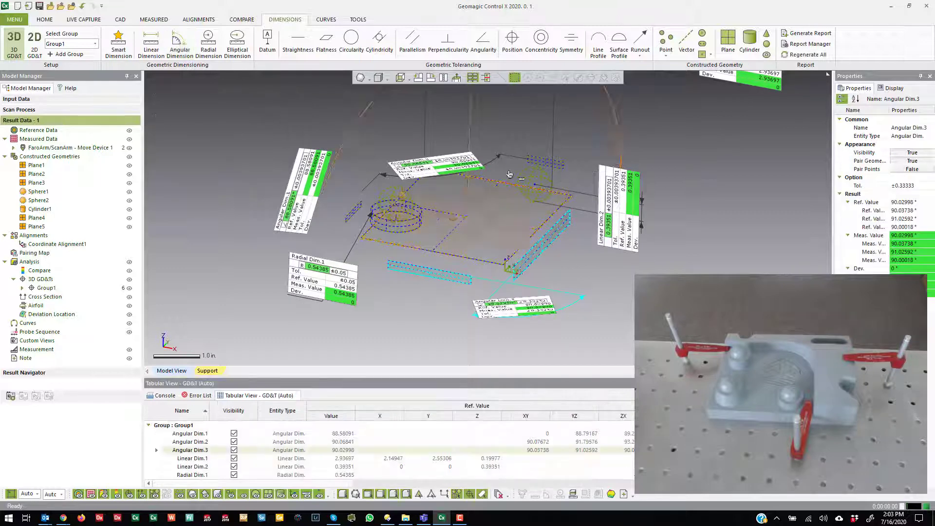
Step: Construct a measured vector from Plane3 and Plane2 with the Intersect 2 Planes method
left_click(491, 274)
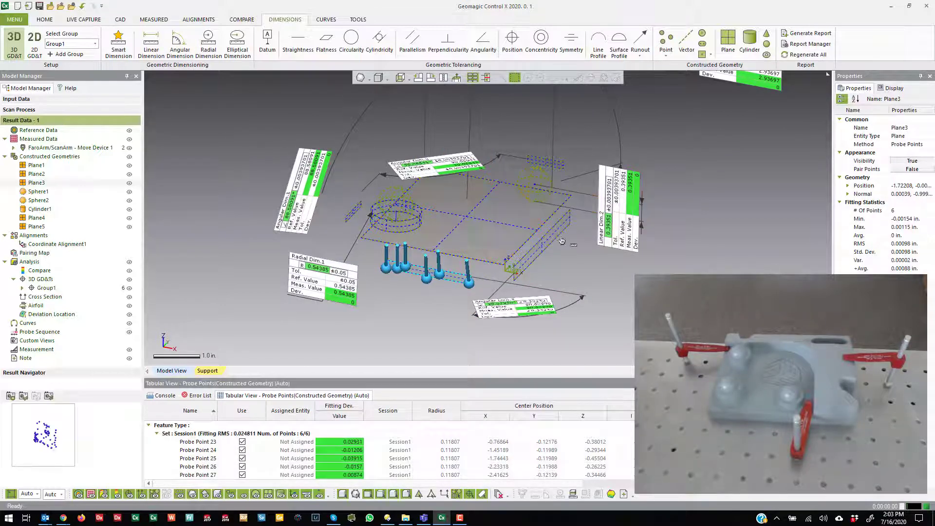
left_click(592, 229)
left_click(686, 38)
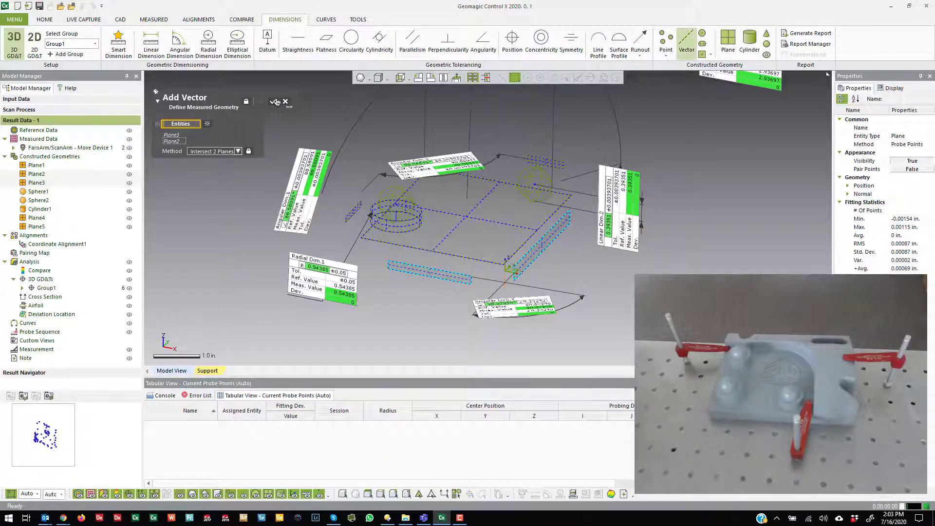
left_click(274, 102)
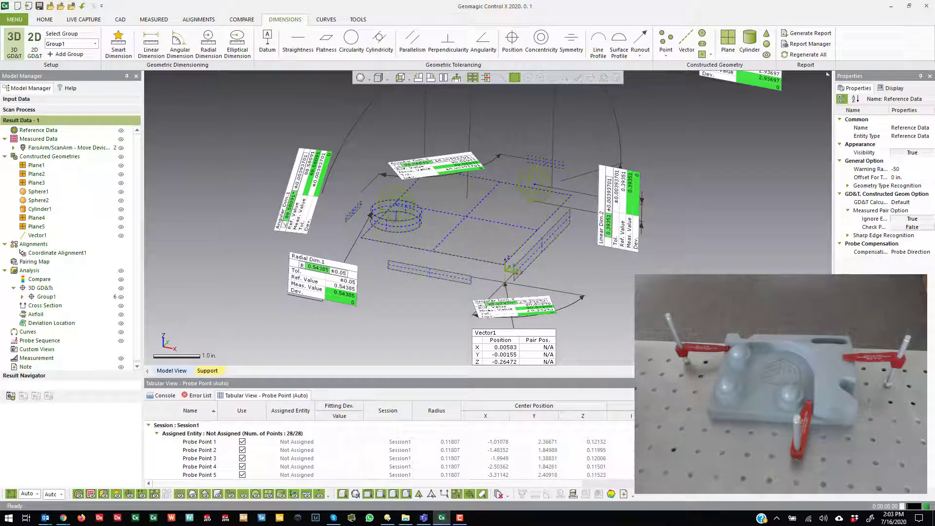
Step: Construct a measured point where Vector1 meets Plane1 with the Intersect Line & Face method
scroll(559, 294, "up", 5)
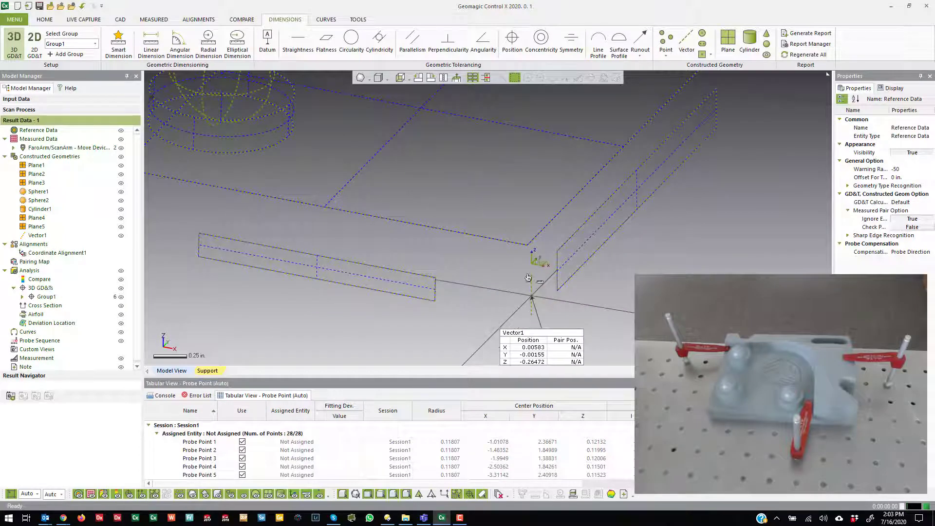
left_click(534, 288)
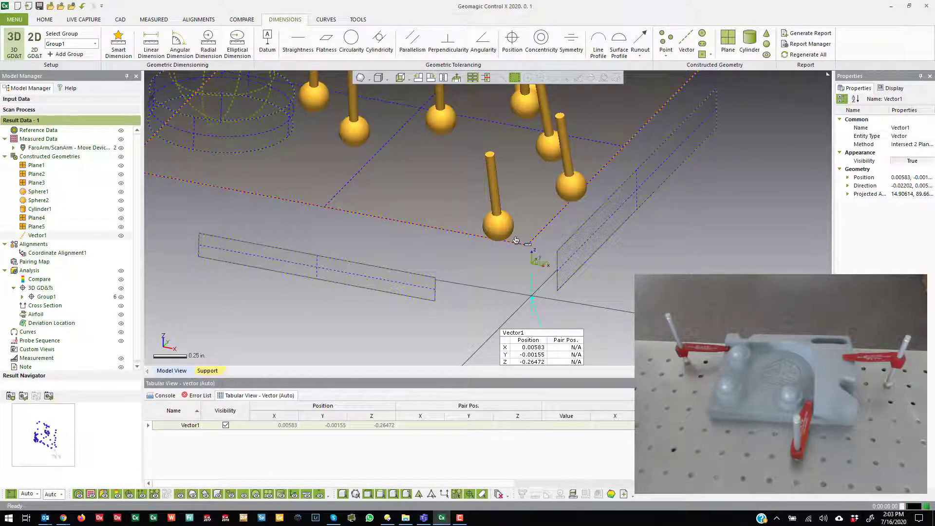
left_click(480, 242)
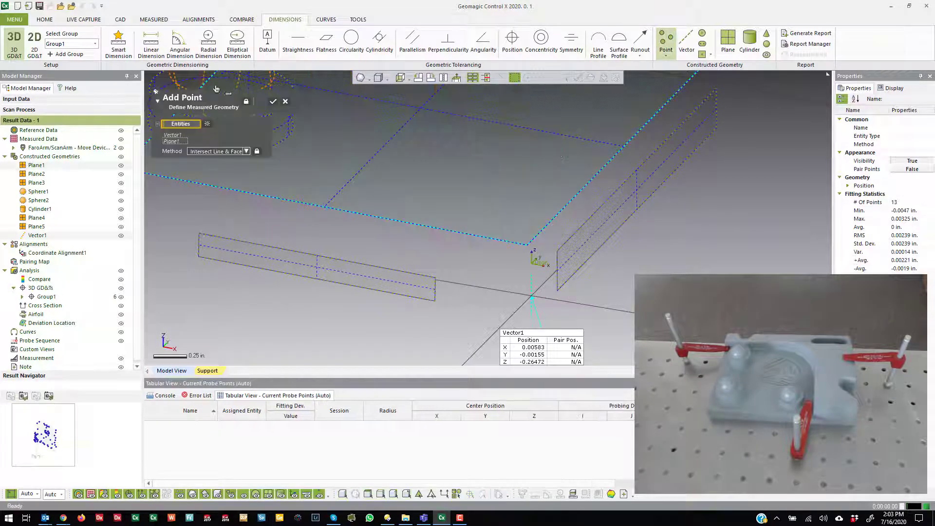
left_click(273, 102)
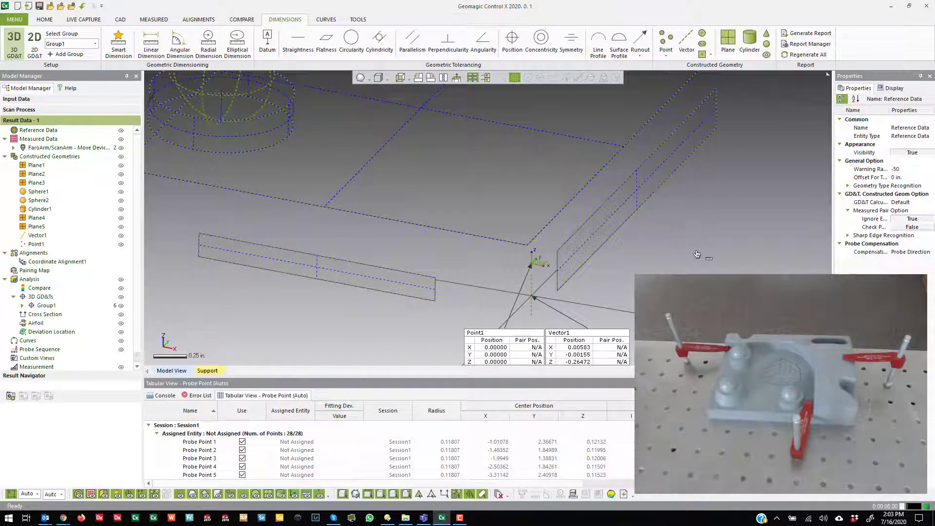
Step: Bring the whole probed part with its callouts into view and bring up the live capture tools
right_click_drag(717, 244, 471, 229)
left_click(78, 19)
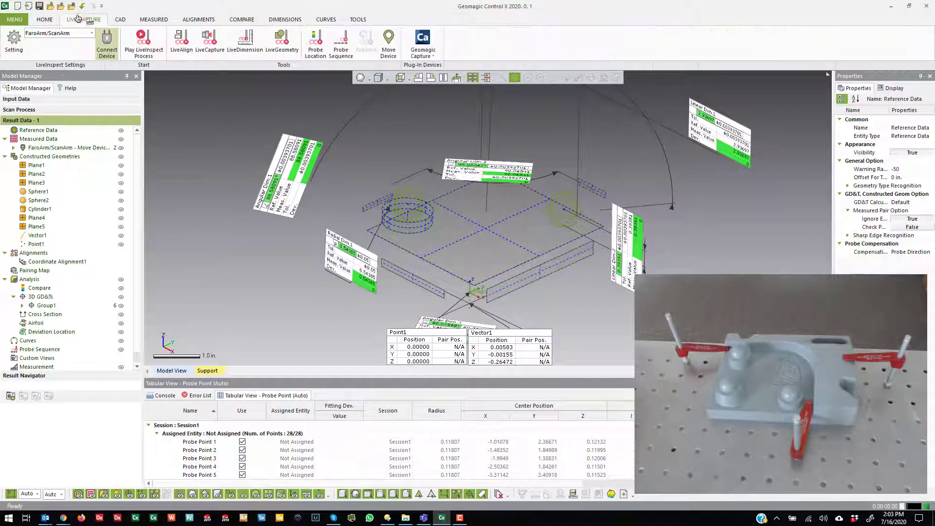